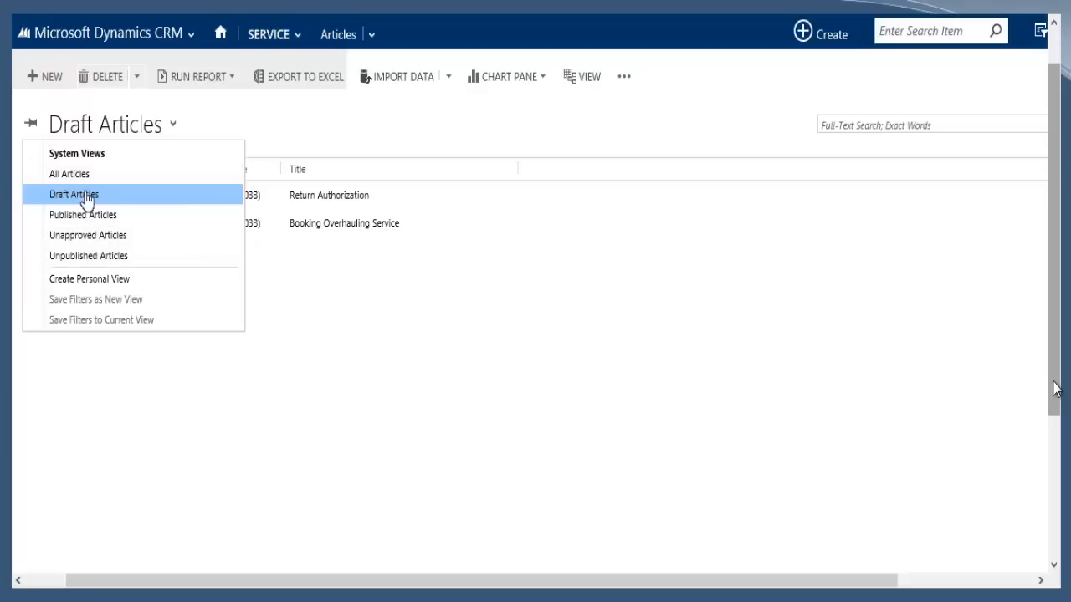
Create a new article from the English Standard KB Article template and enlarge its form window.
click(272, 273)
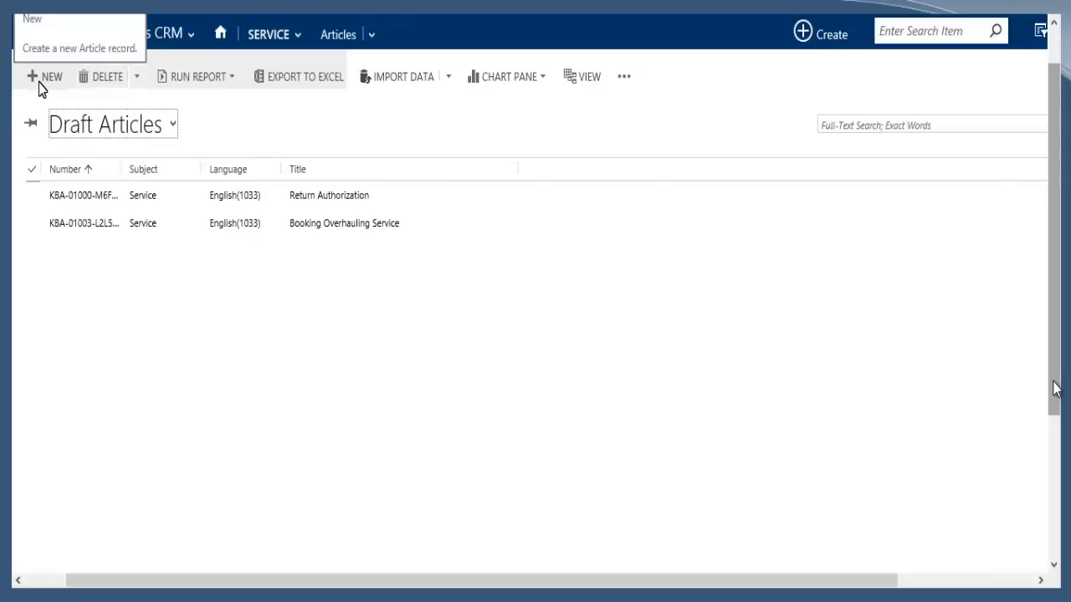
click(42, 79)
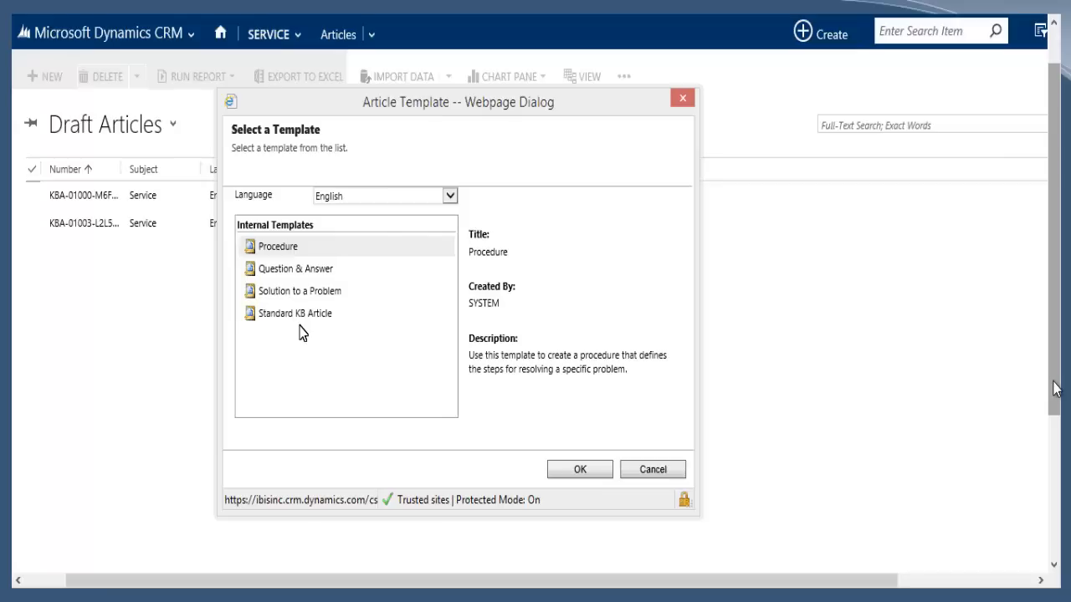
click(270, 324)
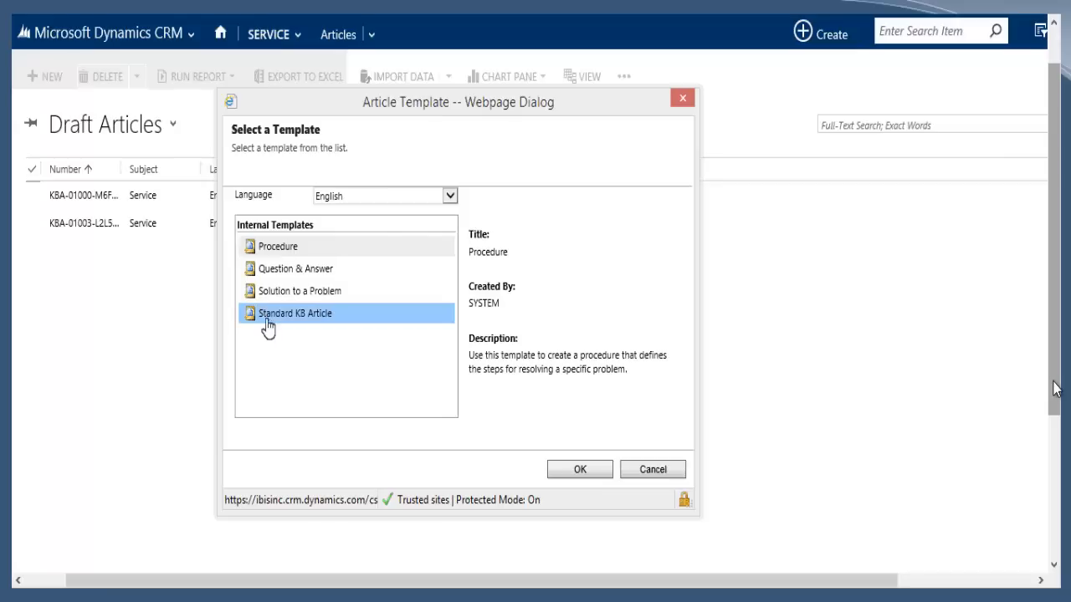
click(573, 473)
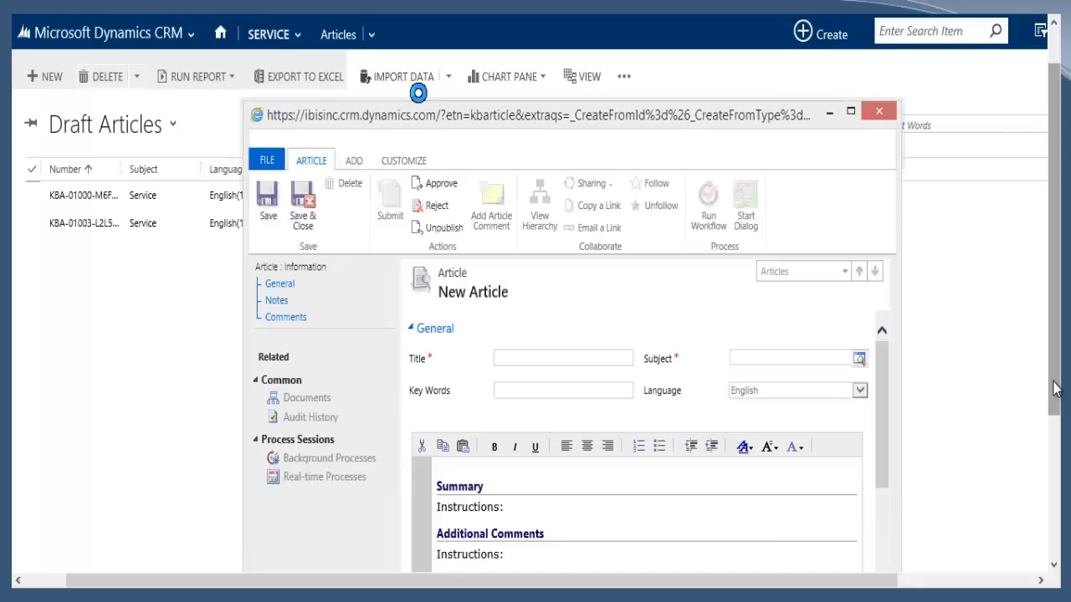
drag(465, 119, 286, 48)
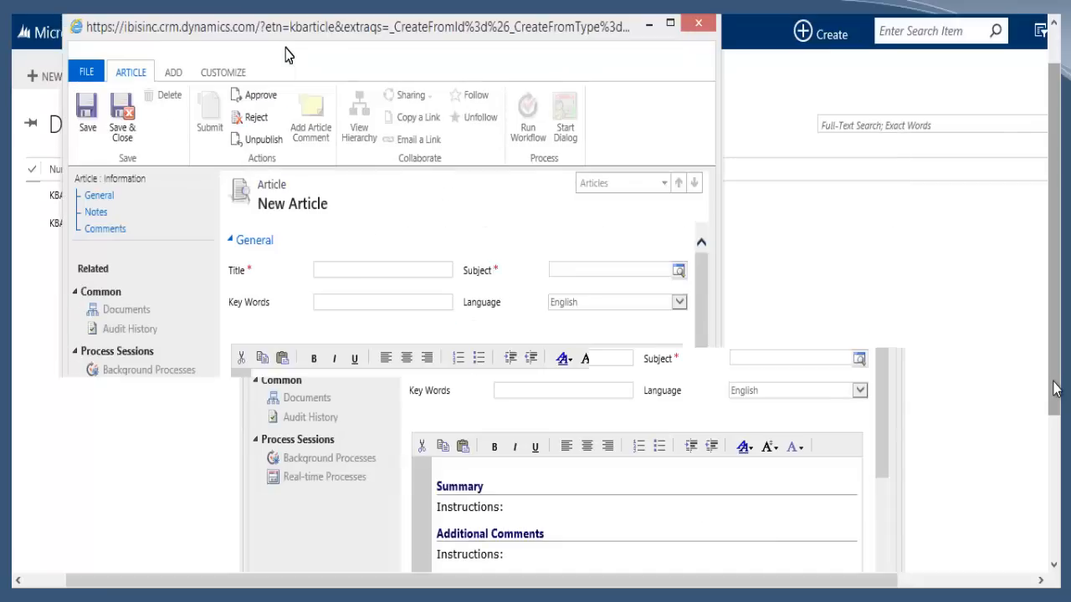
drag(717, 519, 909, 519)
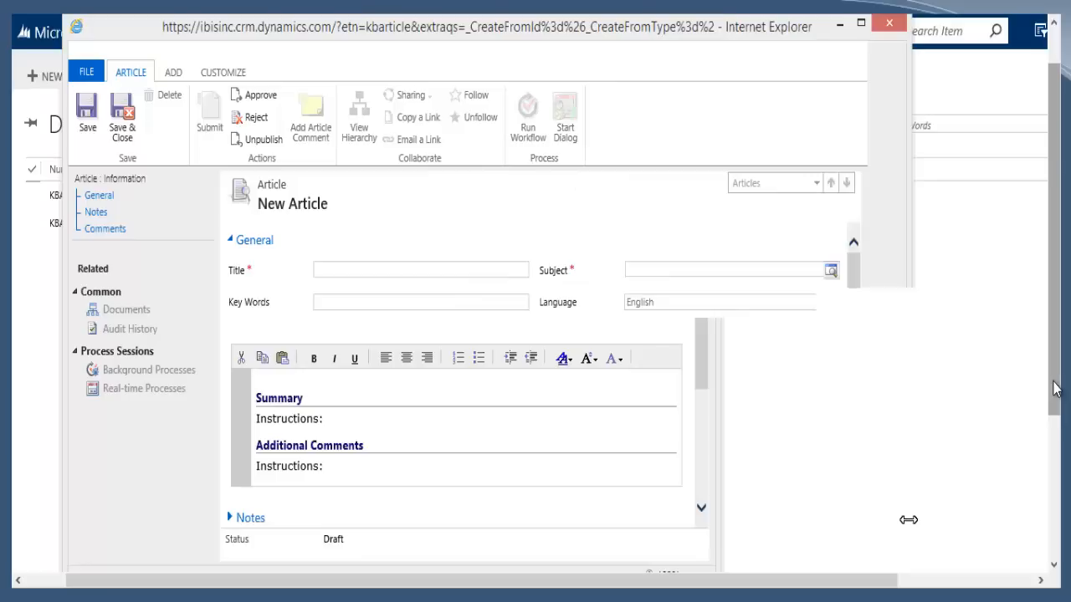
Title the new article "Proper Delivery Procedures".
click(417, 269)
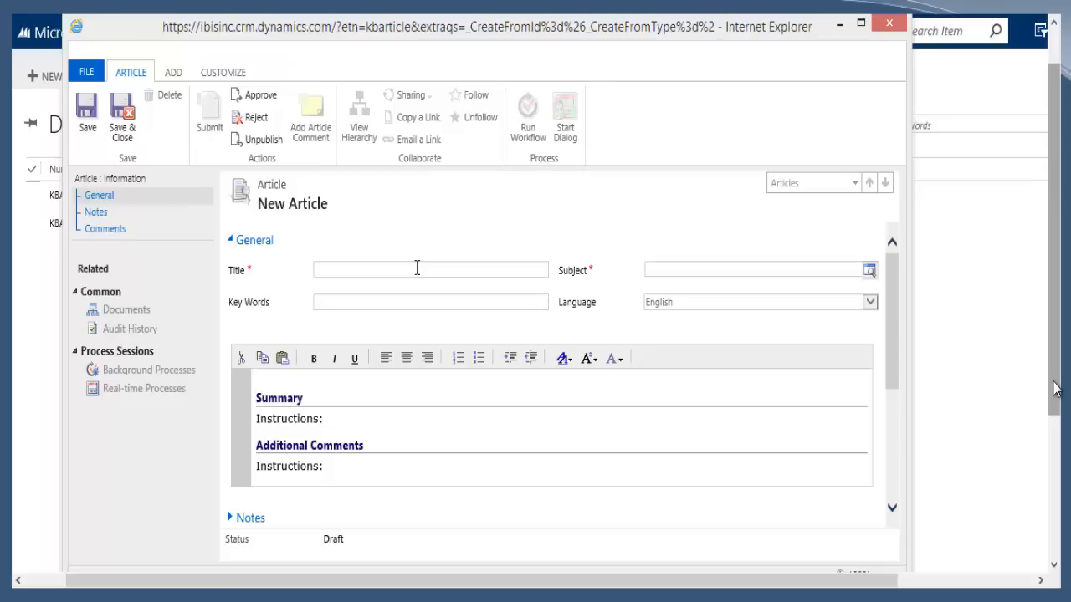
text(Proper Delivery Procedures)
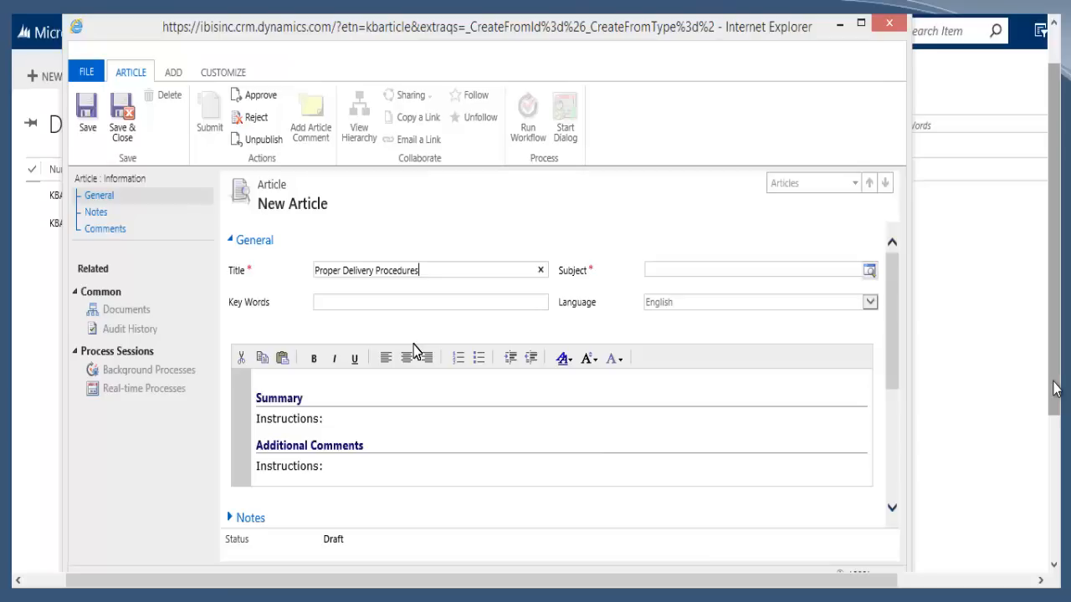
key(Tab)
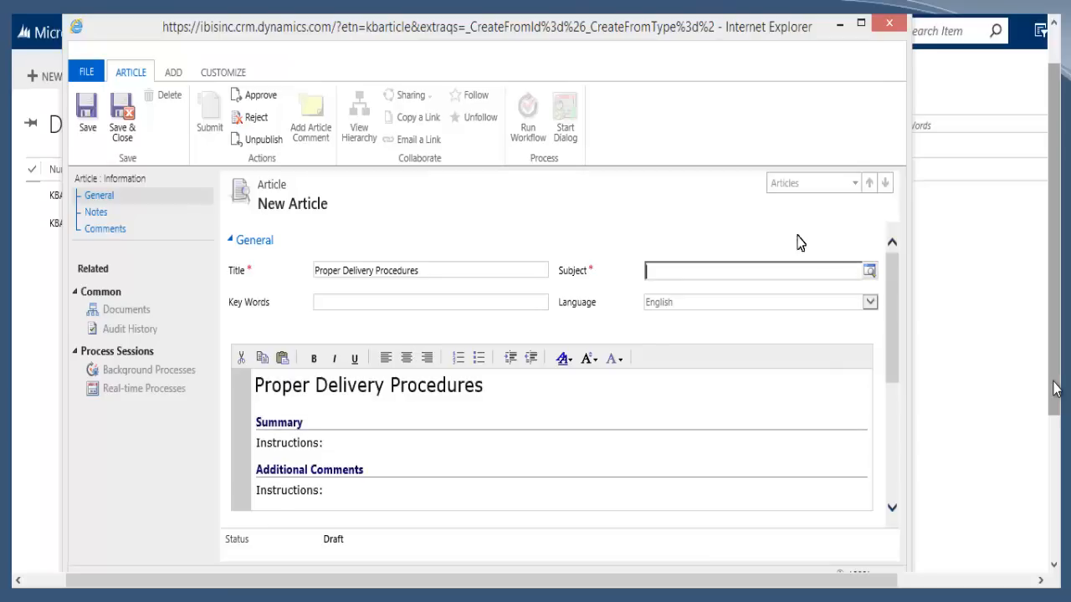
Set the article's subject to Delivery under Service and enter "delivery" as its key word.
click(868, 273)
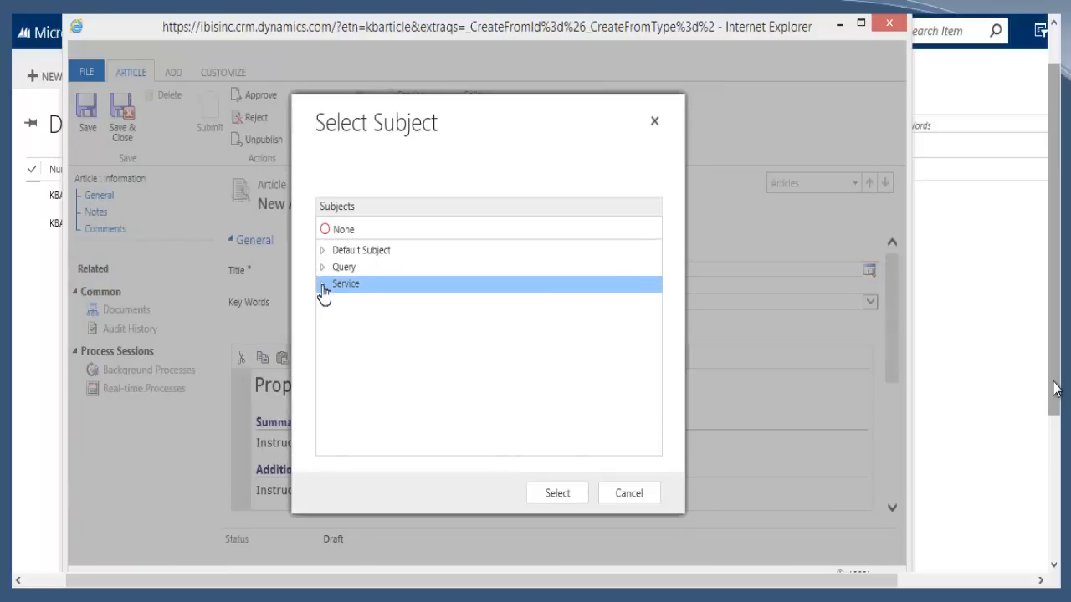
click(322, 286)
click(357, 303)
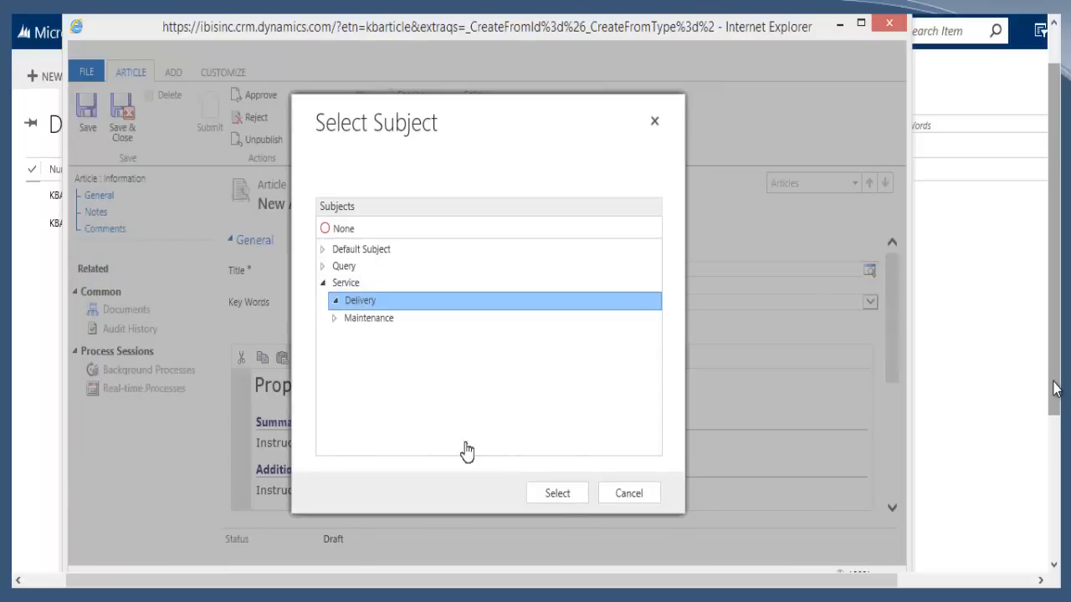
click(559, 494)
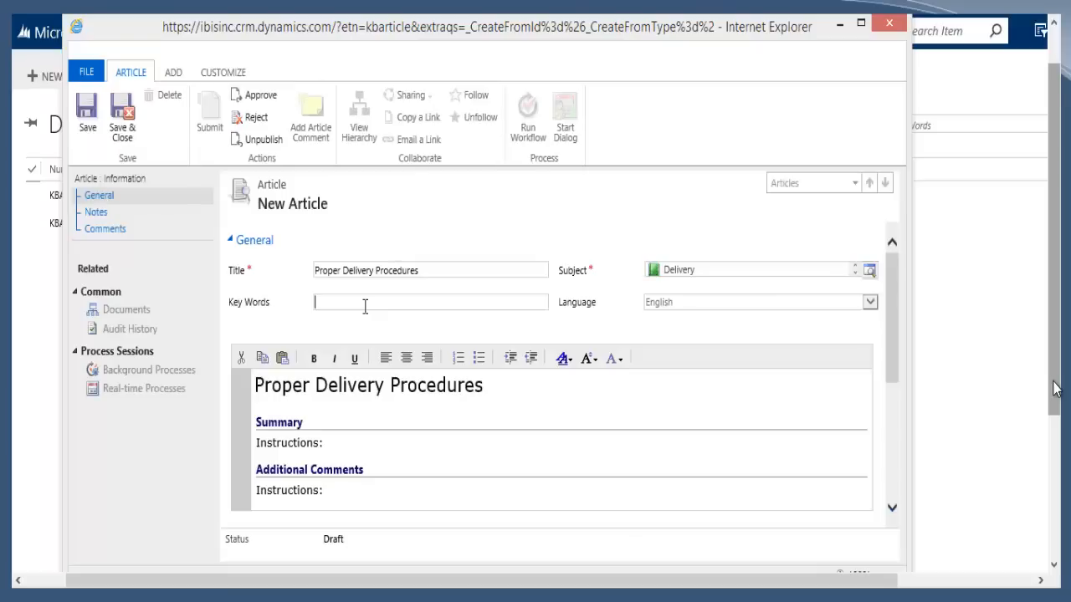
text(delivery)
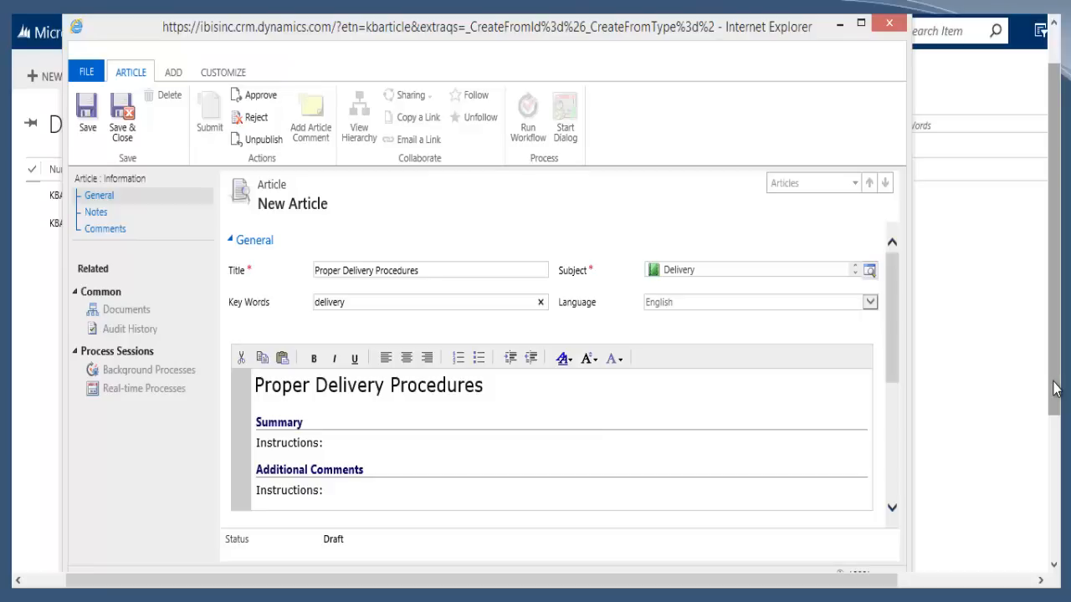
Start a numbered list in the article's Summary with the item "Lock the wheels with a zip tie.".
click(351, 445)
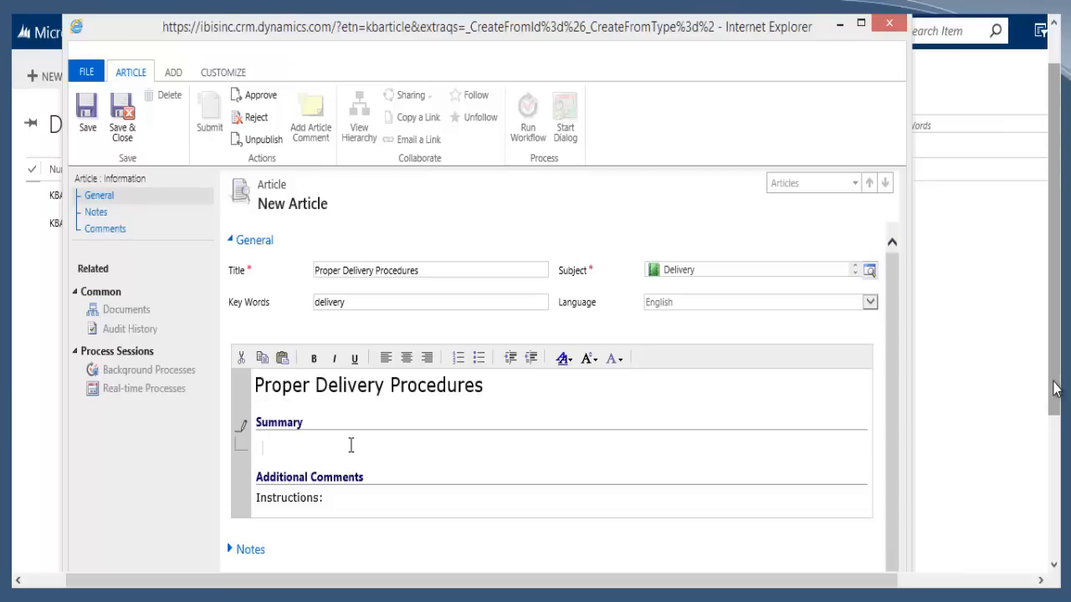
click(458, 358)
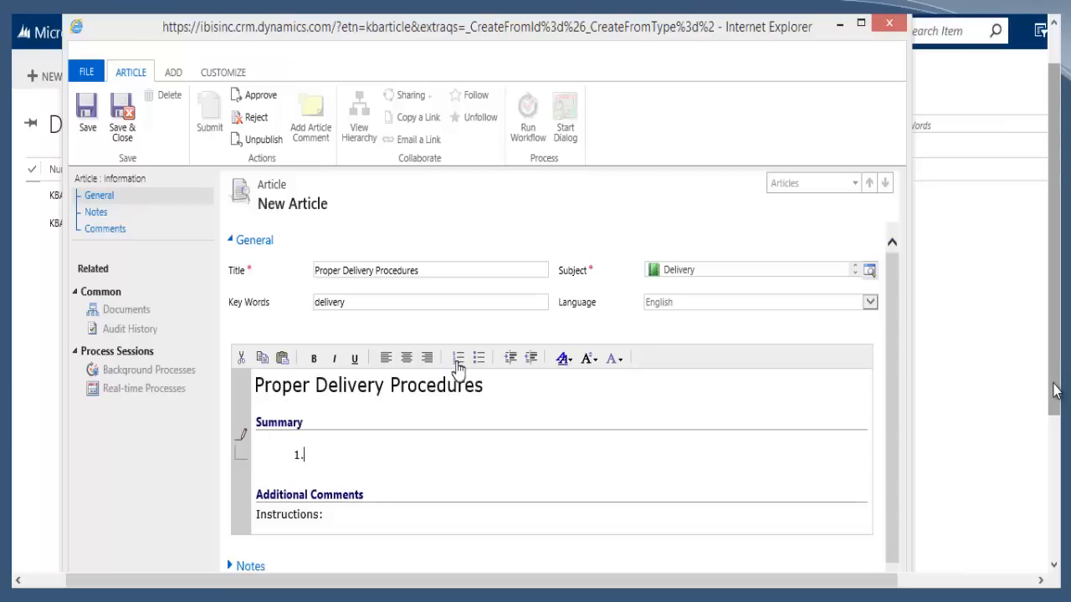
drag(1056, 390, 1054, 464)
text(Lock the wheels with )
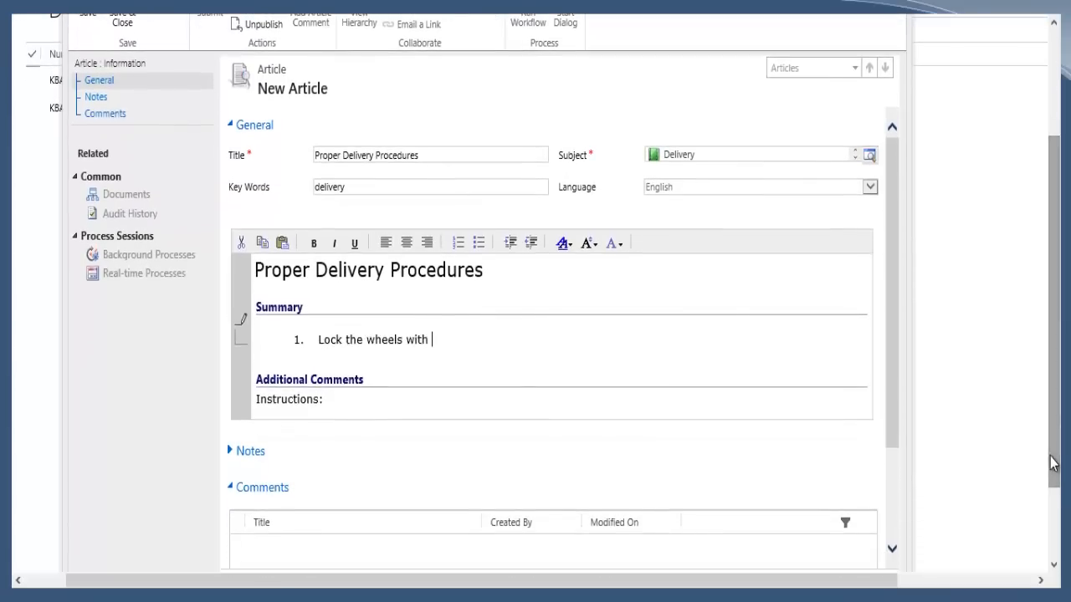
text(a zip tie)
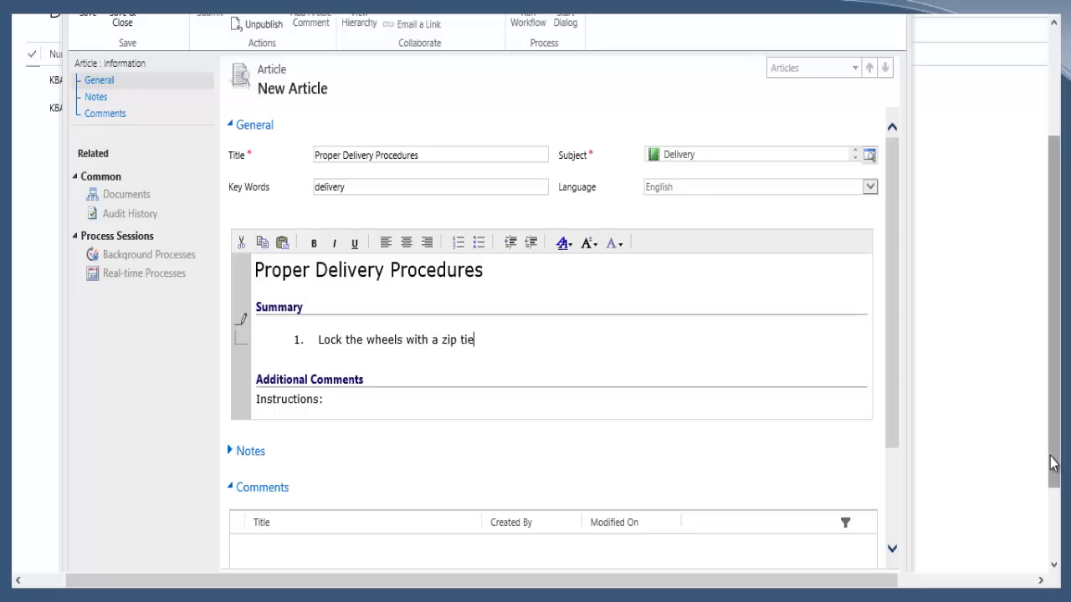
text(.)
key(Return)
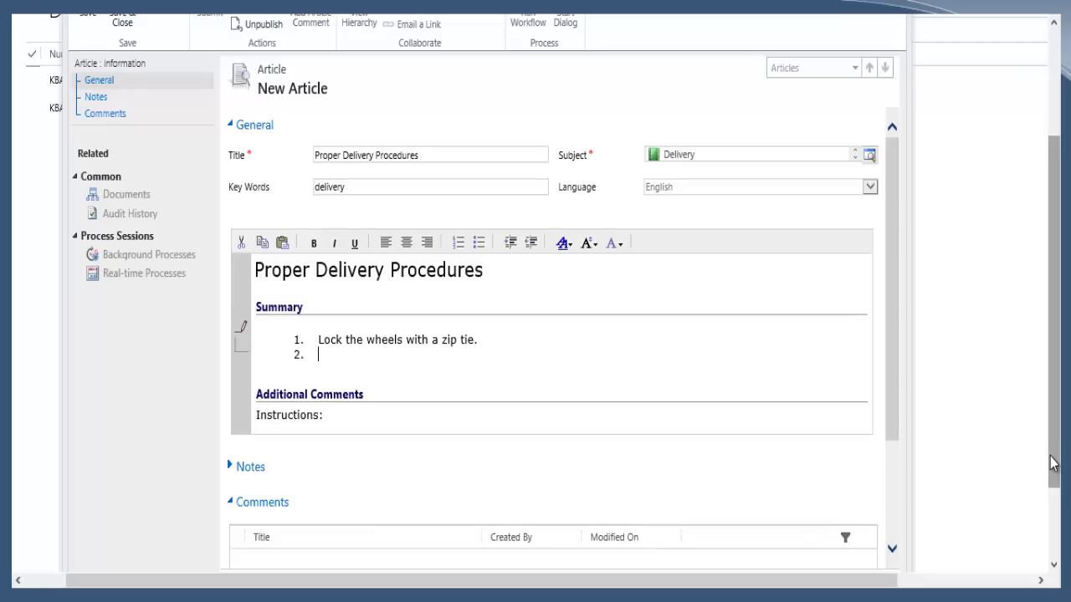
Add the list items "Use bubble wrap to protect bike and pedals." and "DO NOT stack bicycles.", and save and close the article.
text(Use bubble wrap to p)
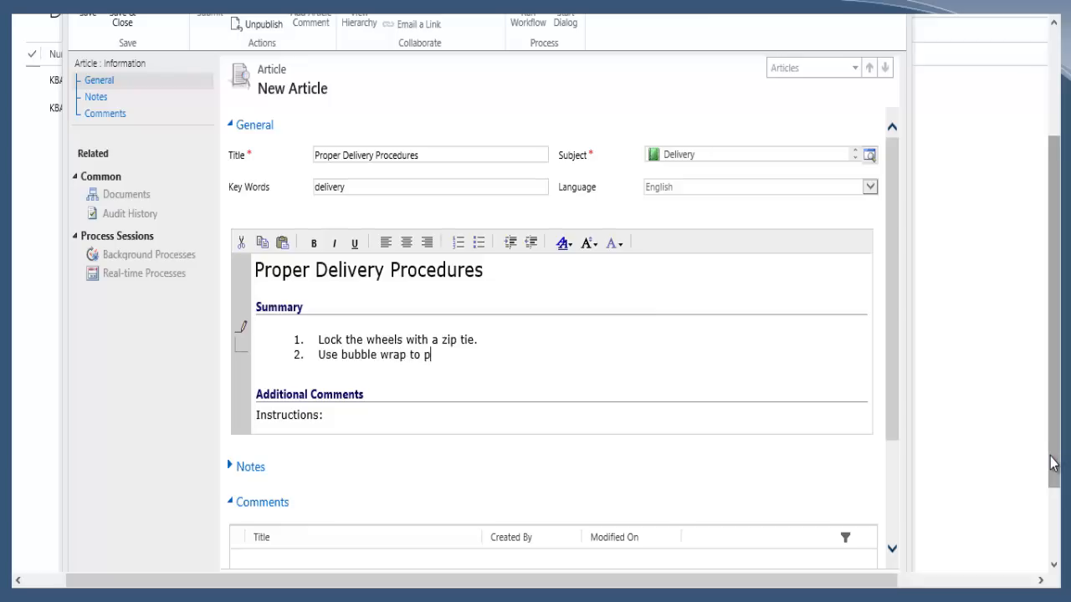
text(rotect bike and )
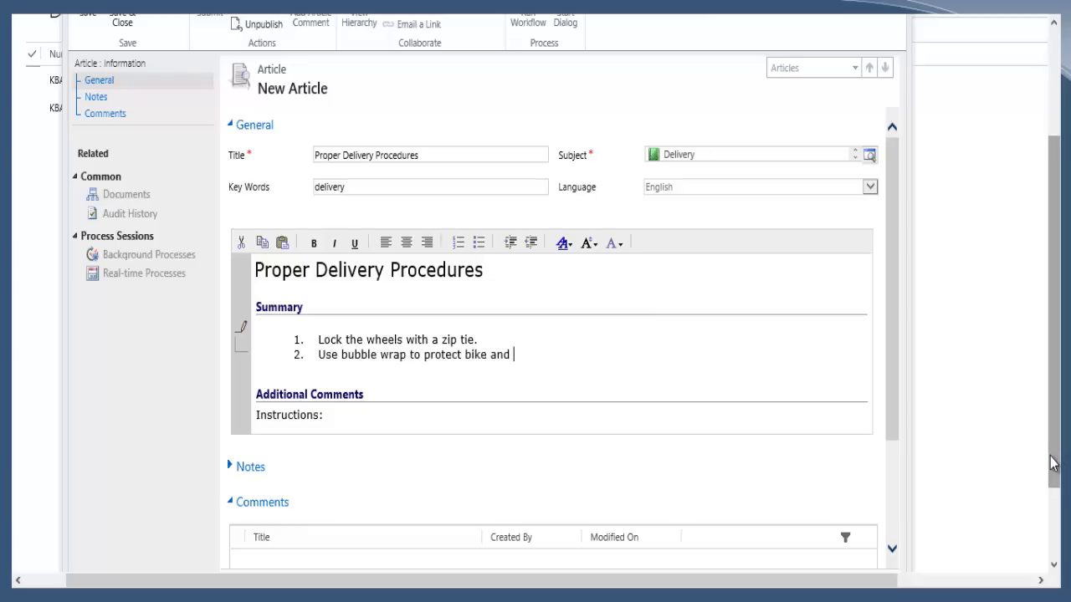
text(pedals.)
key(Return)
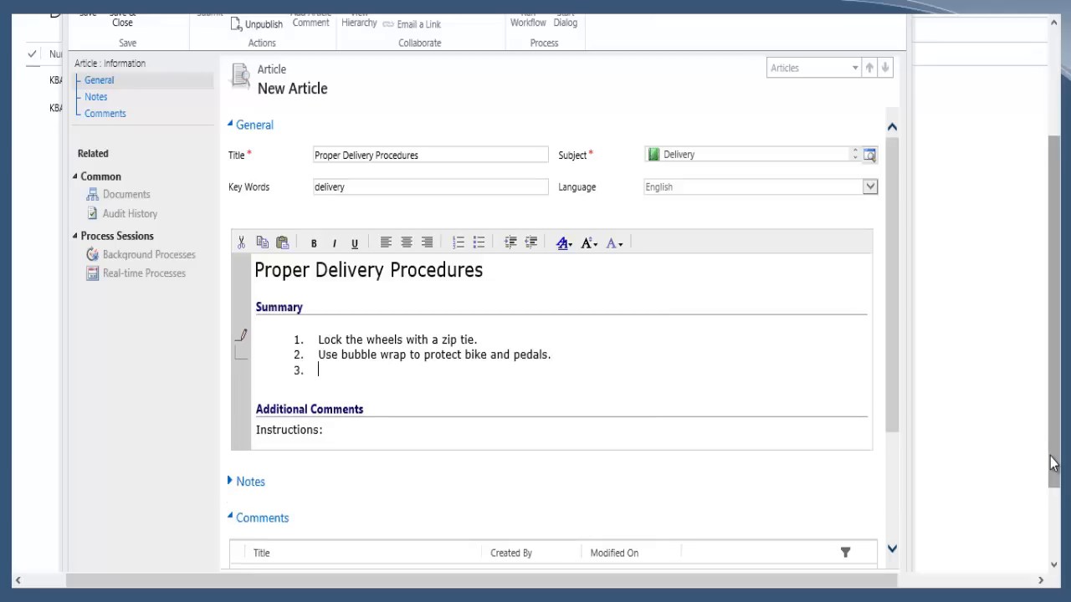
text(DO NOT stack bicycles.)
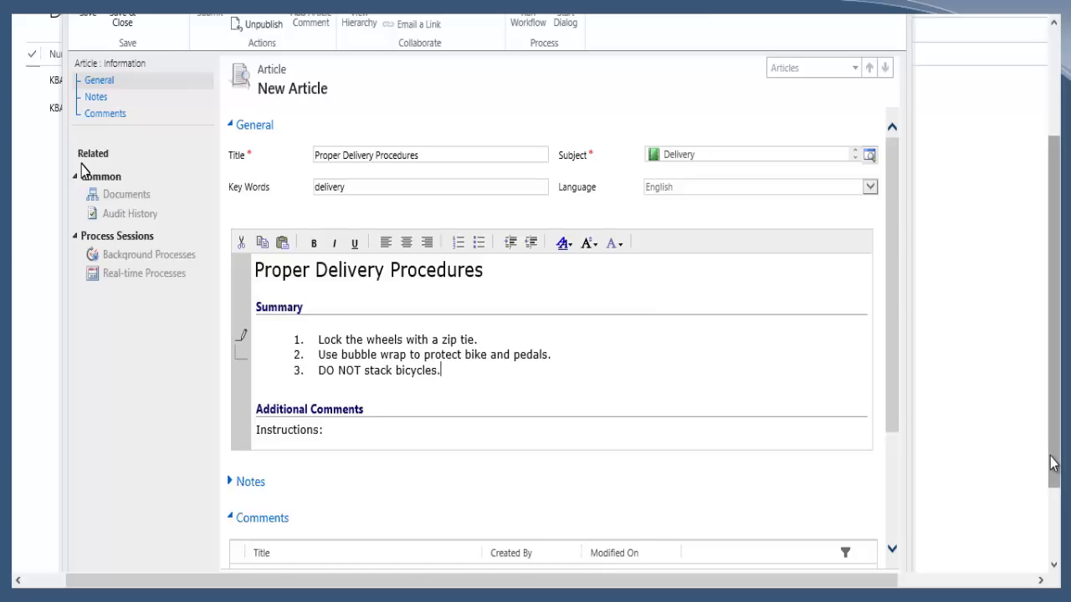
click(127, 26)
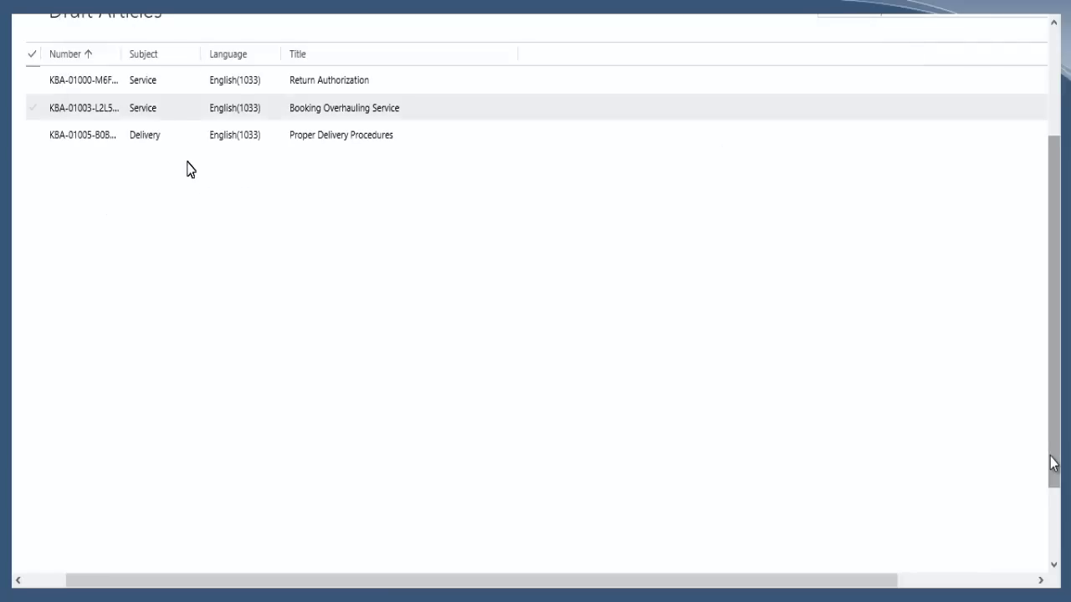
Submit the Proper Delivery Procedures draft article and switch to the Unapproved Articles view.
click(34, 136)
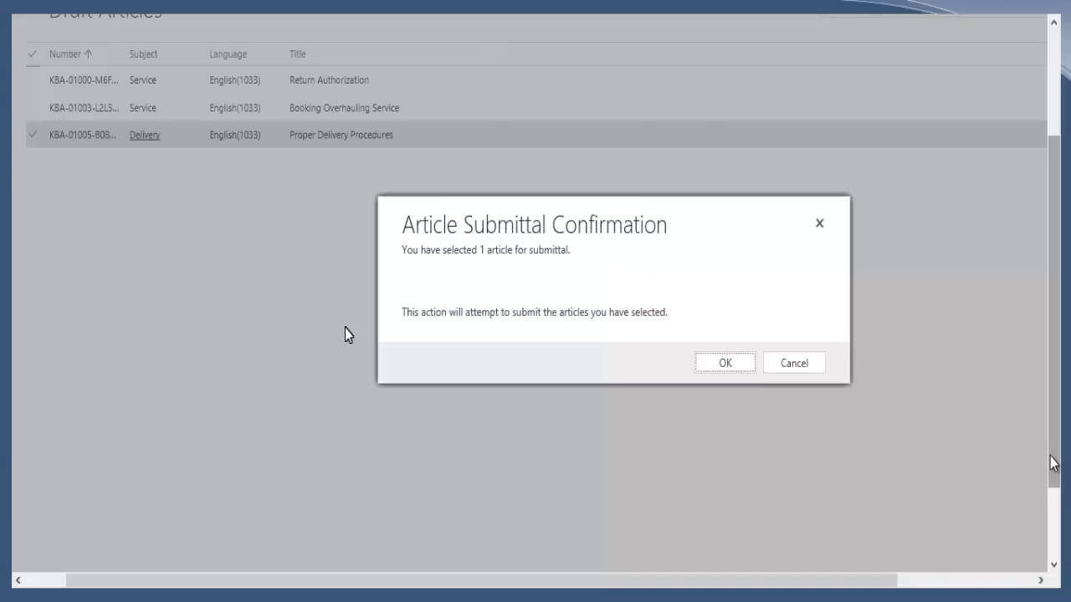
click(725, 365)
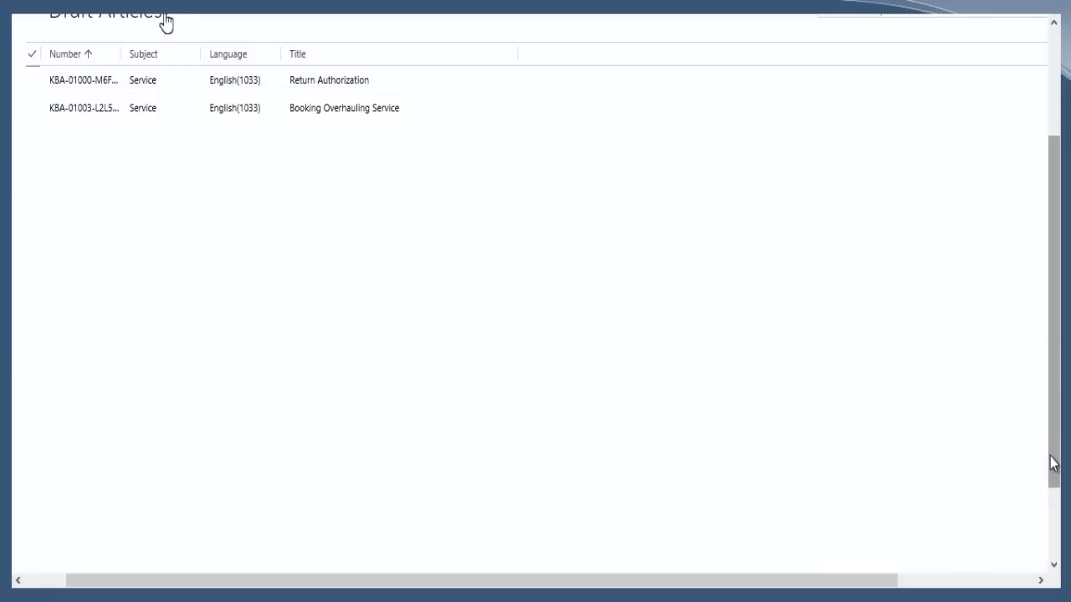
drag(1053, 459, 1054, 420)
click(170, 81)
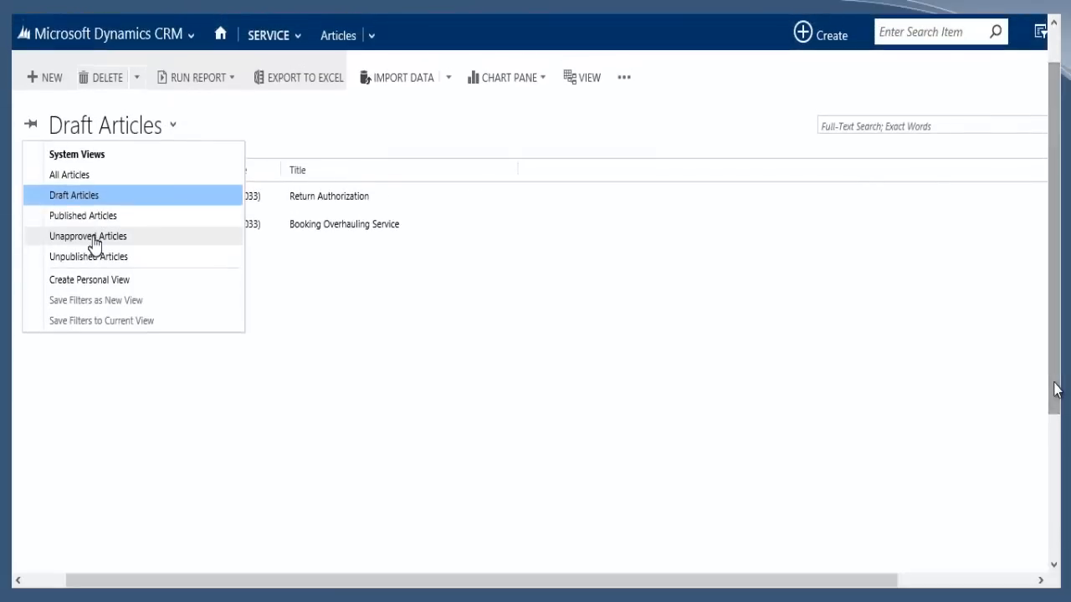
click(93, 240)
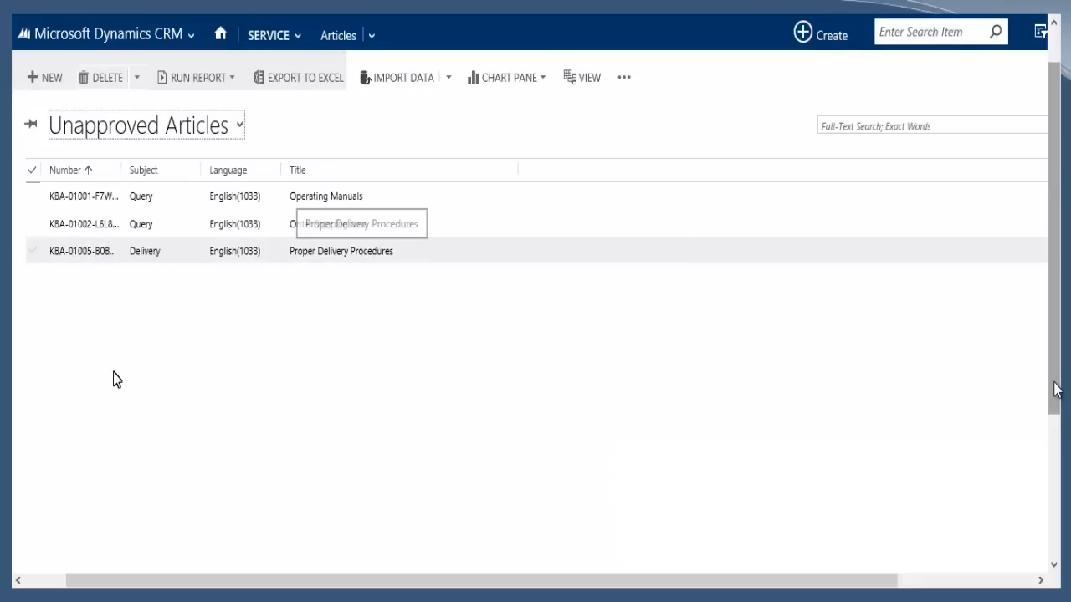
Approve the Proper Delivery Procedures article and switch to the Published Articles view.
click(33, 256)
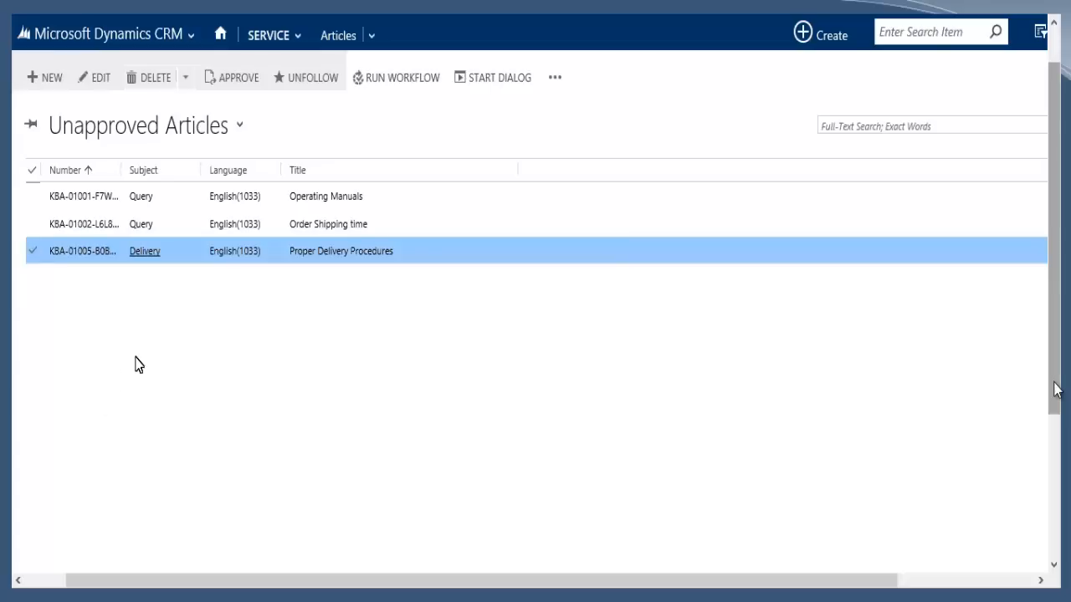
click(232, 84)
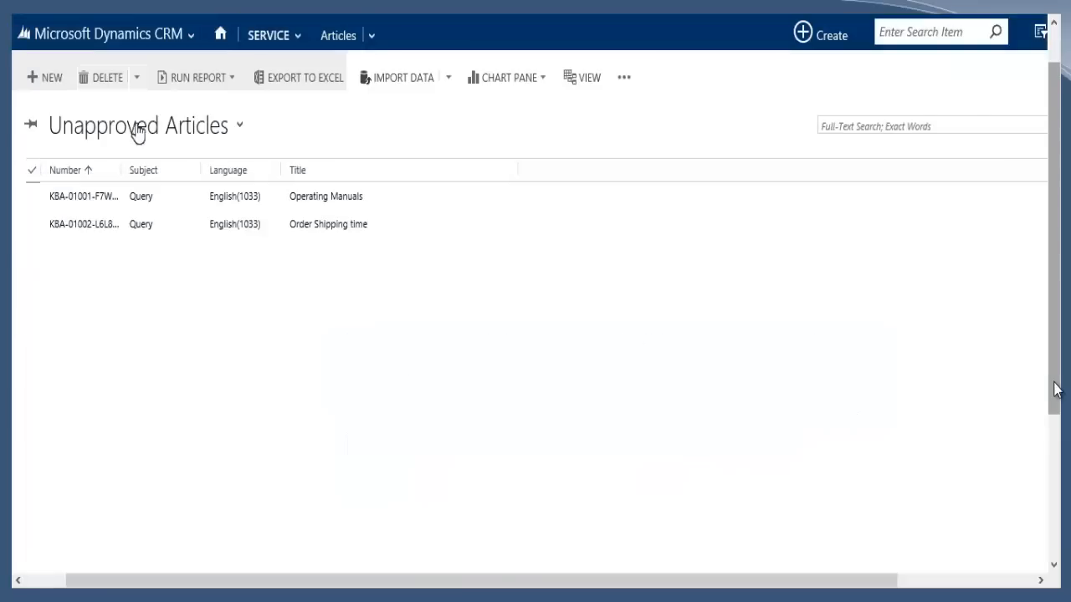
click(138, 129)
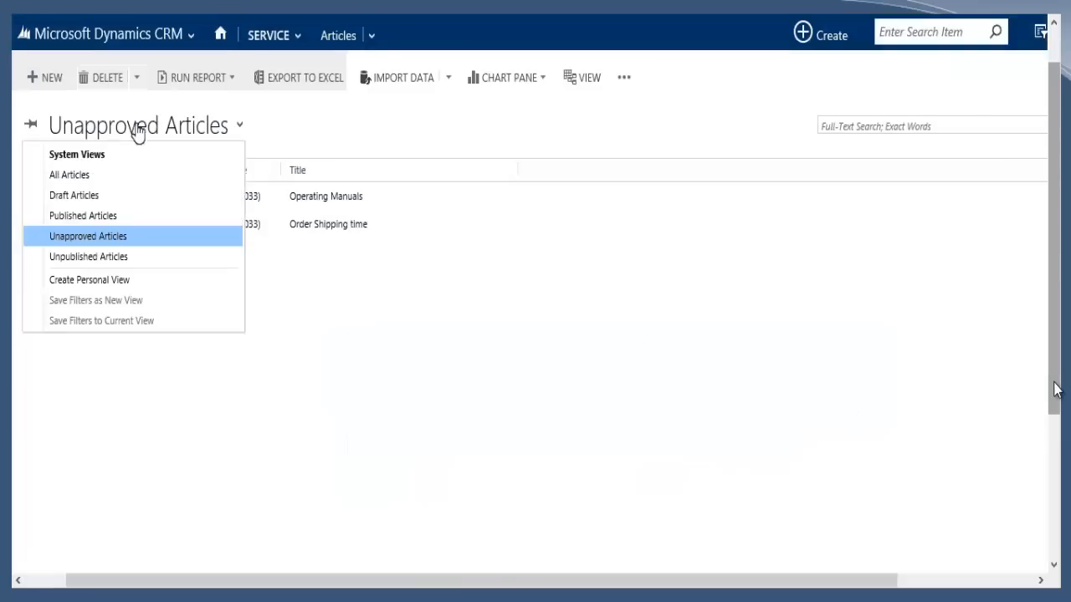
click(87, 216)
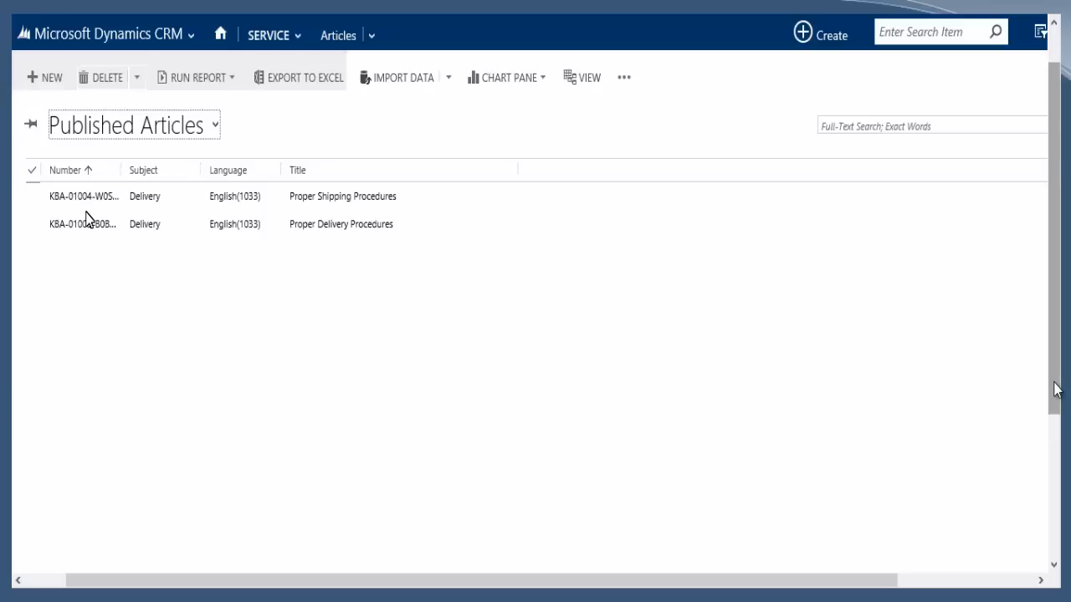
Try to delete the published Proper Shipping Procedures article, and unpublish it.
click(33, 201)
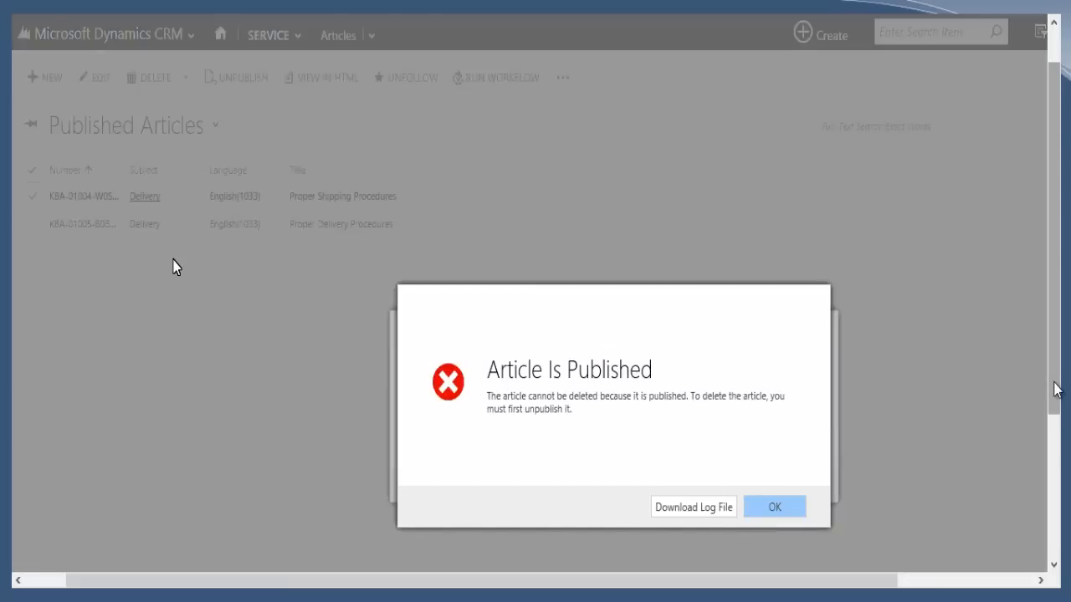
key(Return)
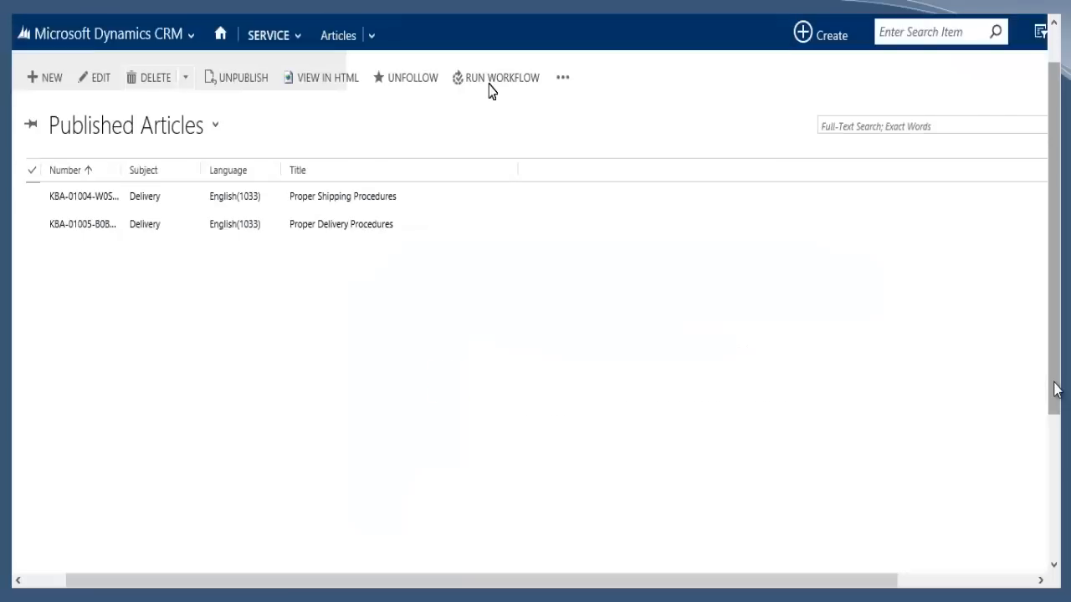
click(244, 81)
key(Return)
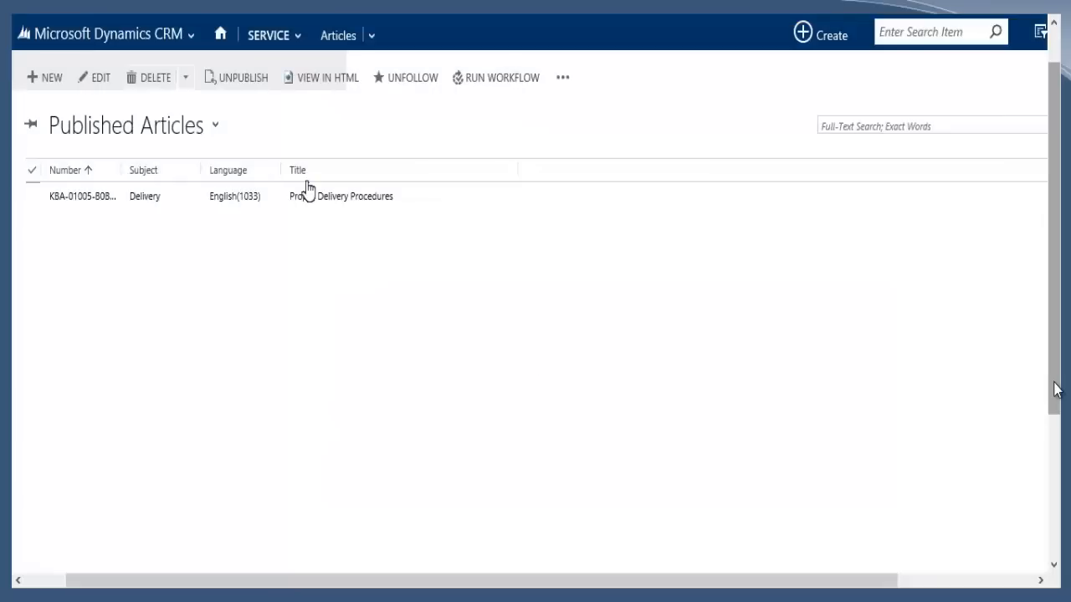
Switch to the Unapproved Articles view and delete the Proper Shipping Procedures article.
click(198, 132)
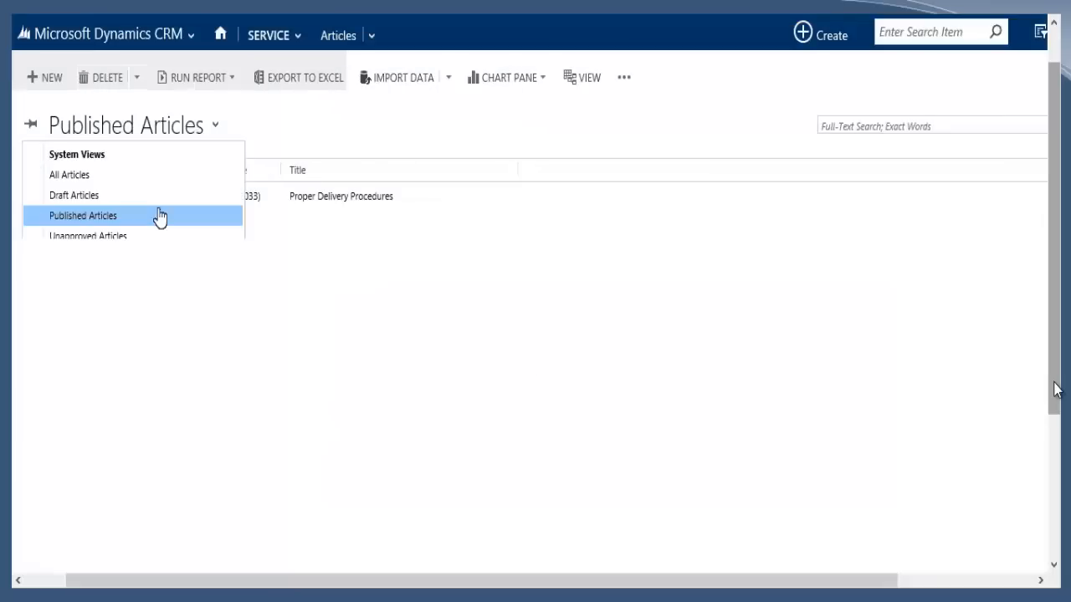
click(90, 239)
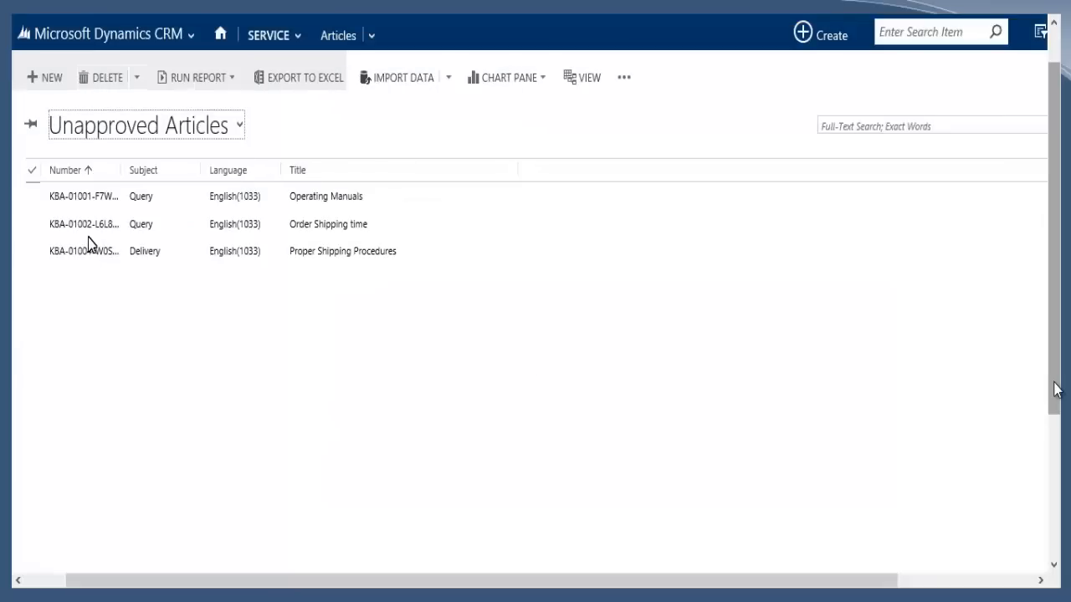
click(35, 254)
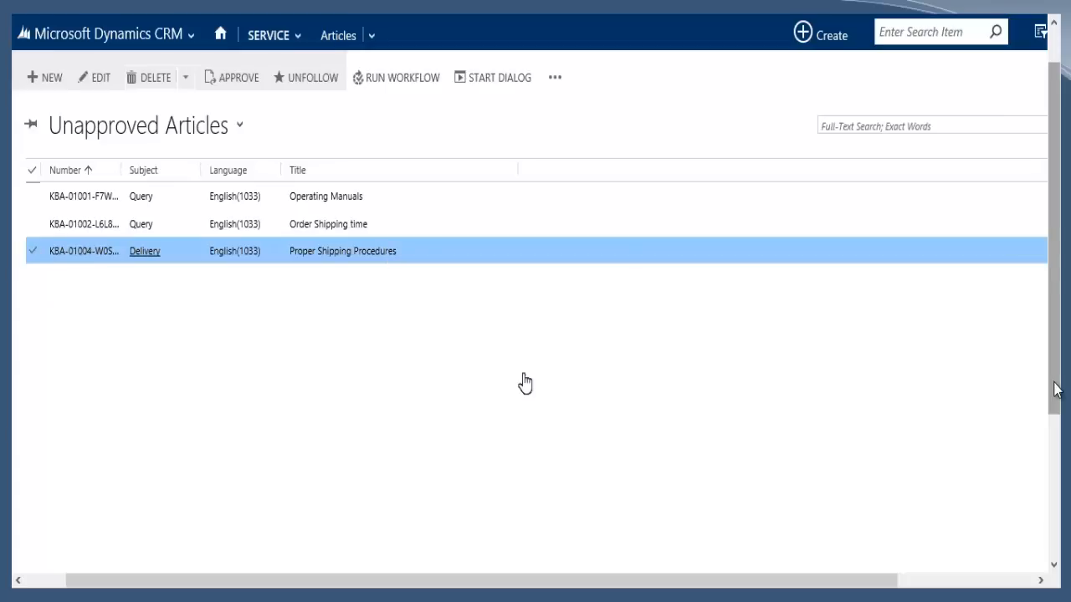
key(Delete)
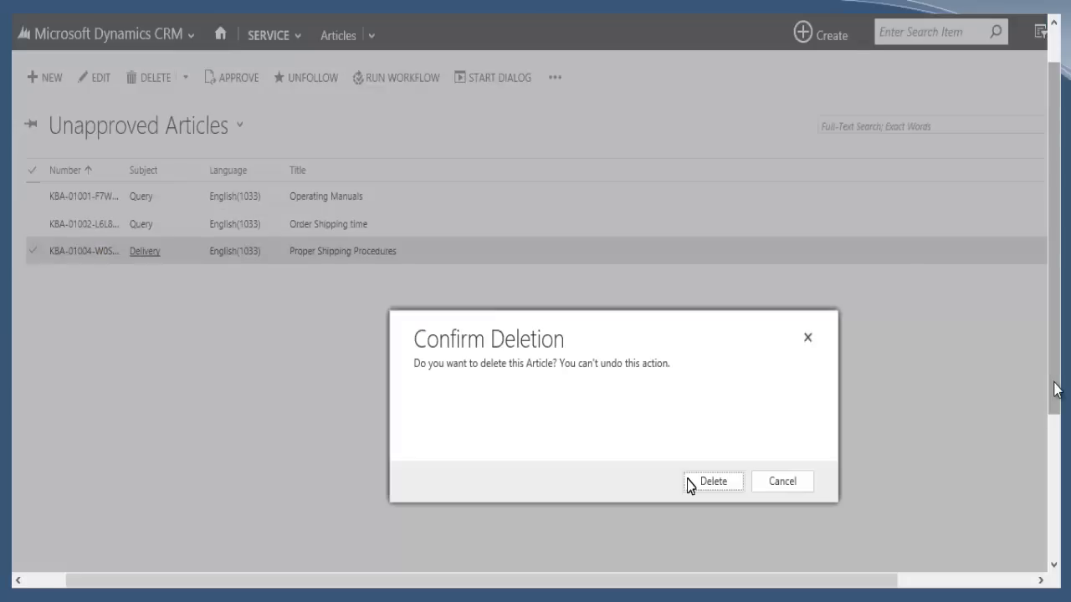
click(713, 482)
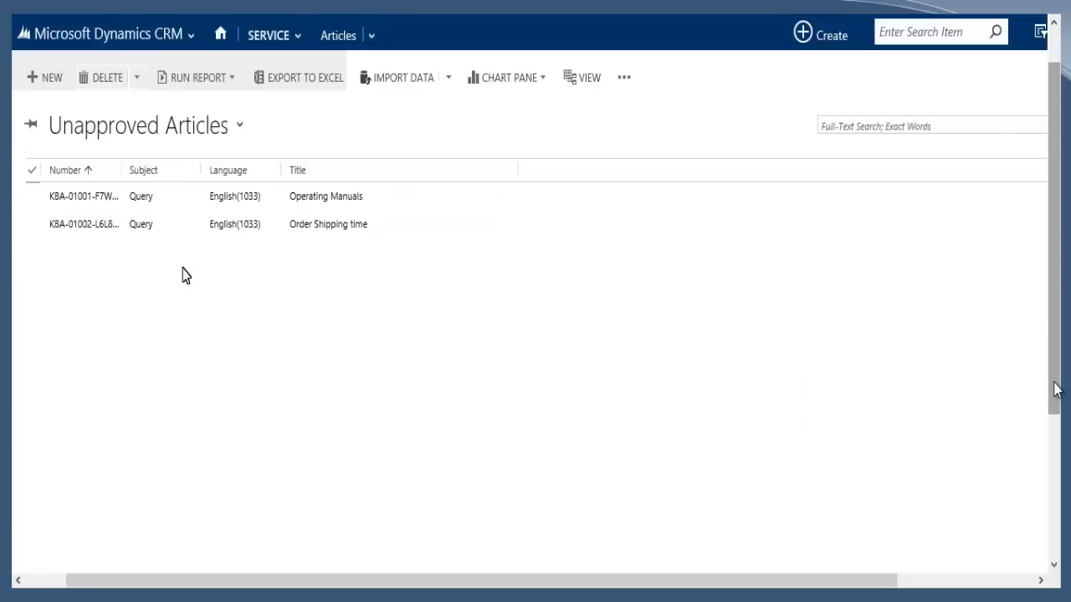
Switch to the Published Articles view and widen the Number column to fit the full article number.
click(239, 128)
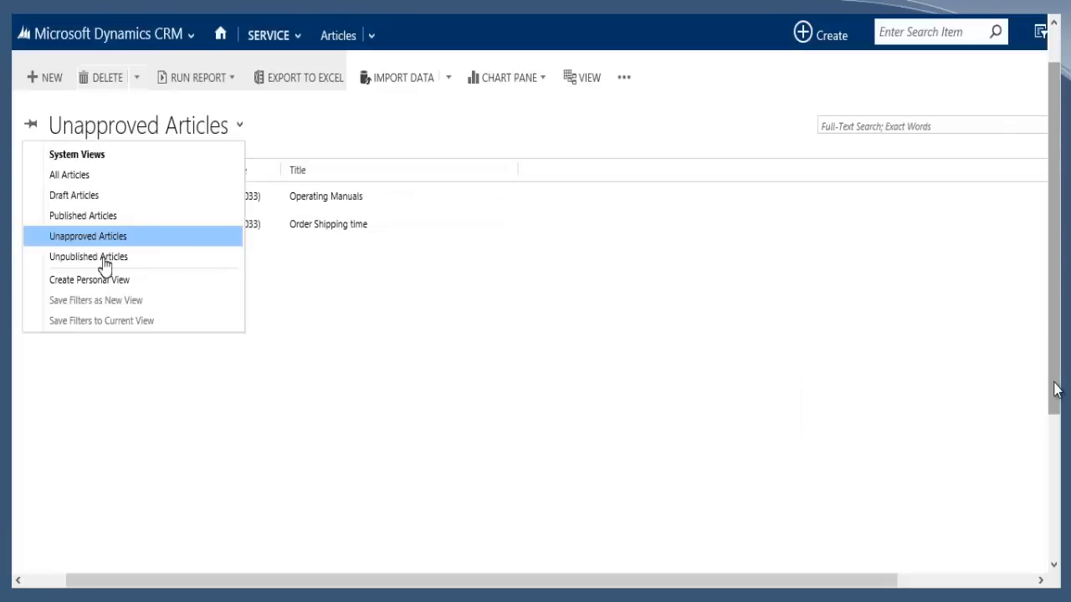
click(81, 217)
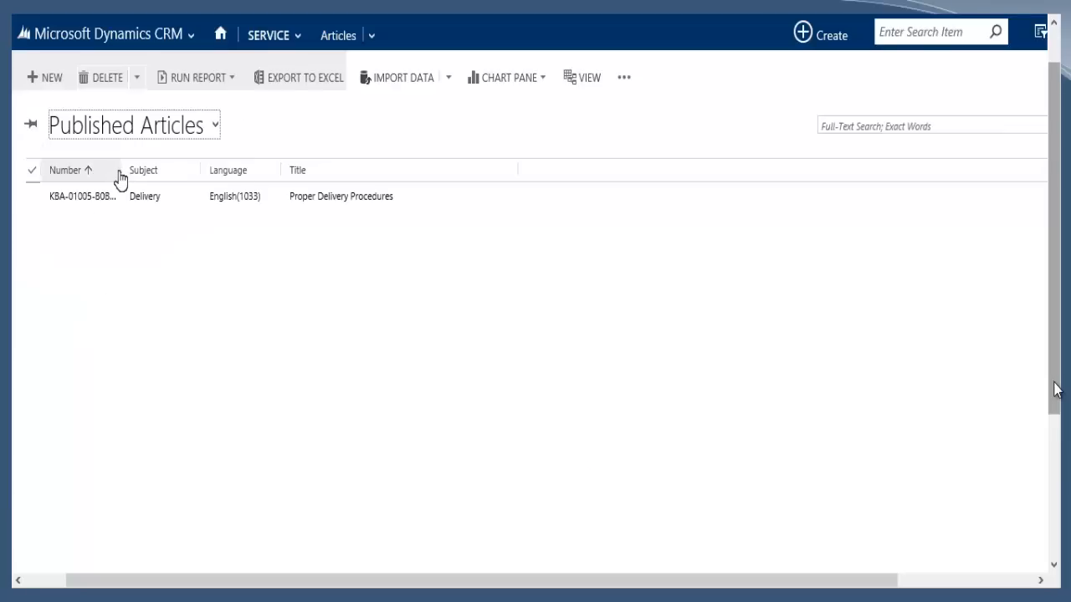
double_click(119, 179)
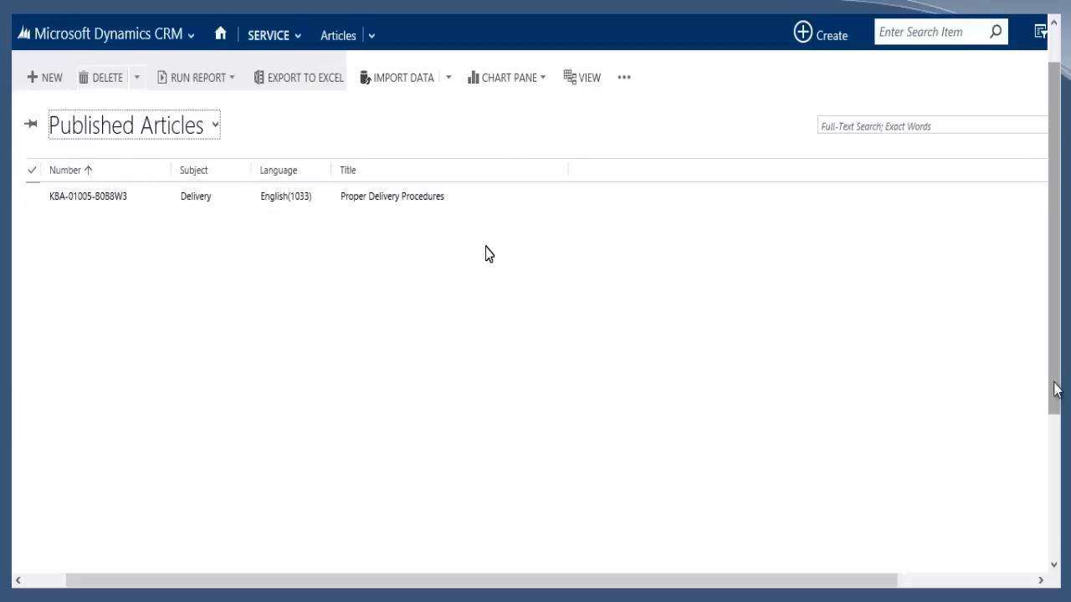
Switch to the All Articles view and run a full-text search for "delivery".
click(112, 131)
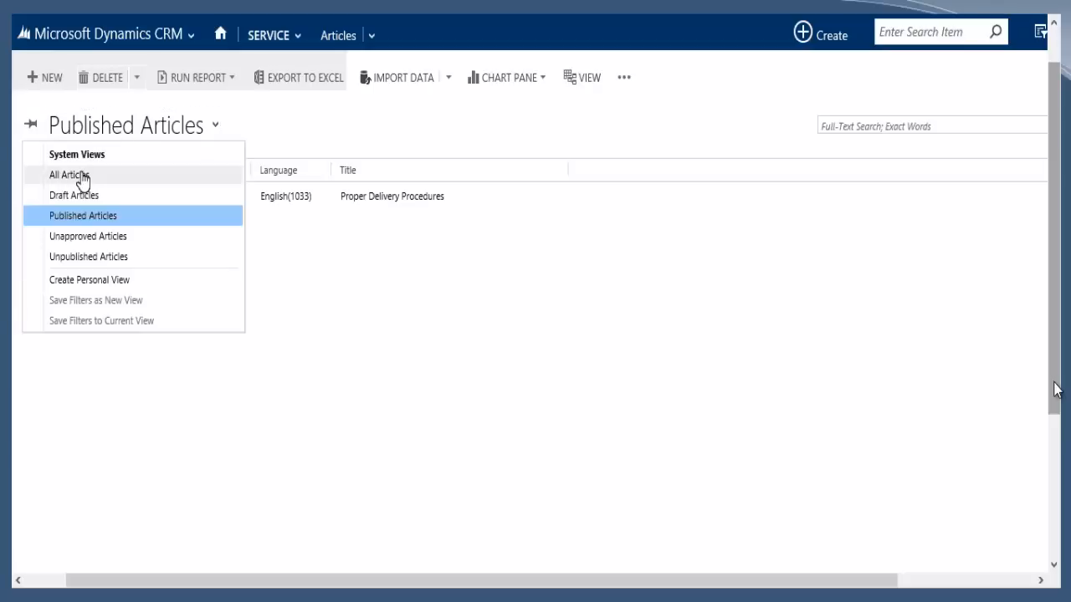
click(70, 174)
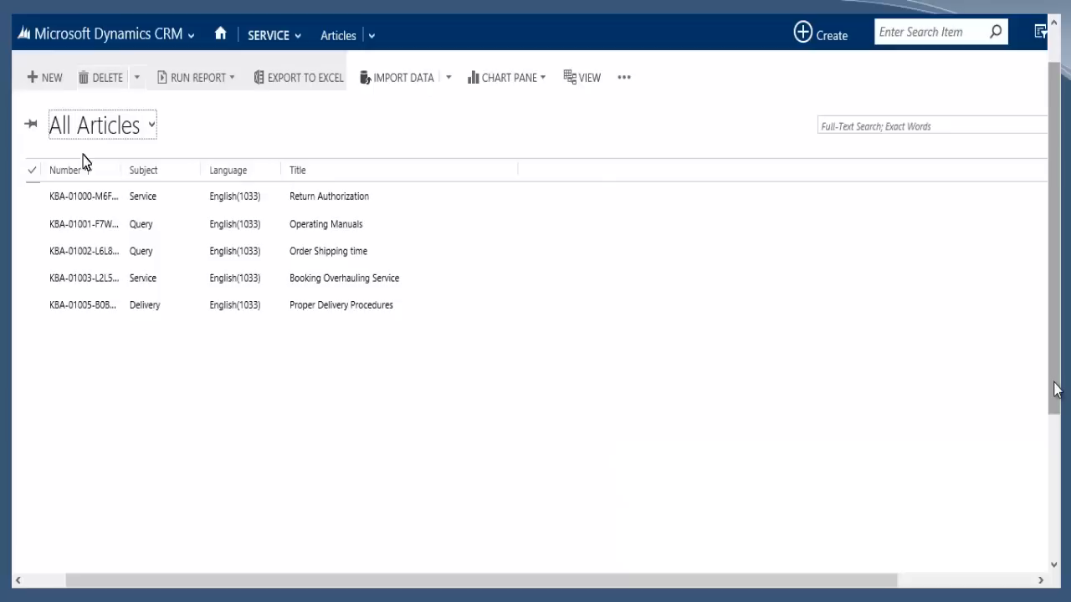
key(Tab)
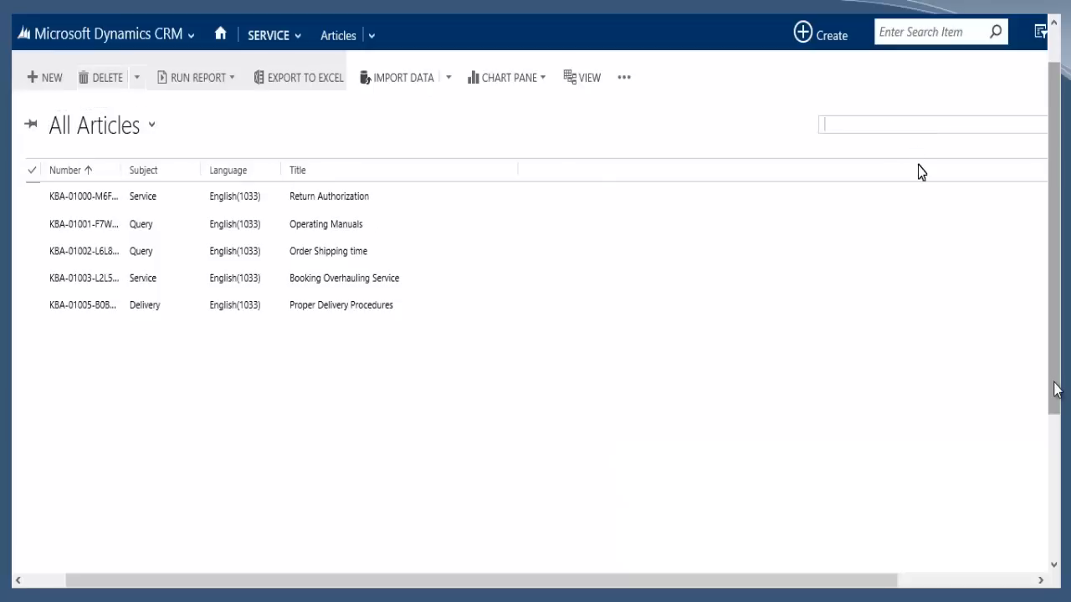
text(delivery)
key(Return)
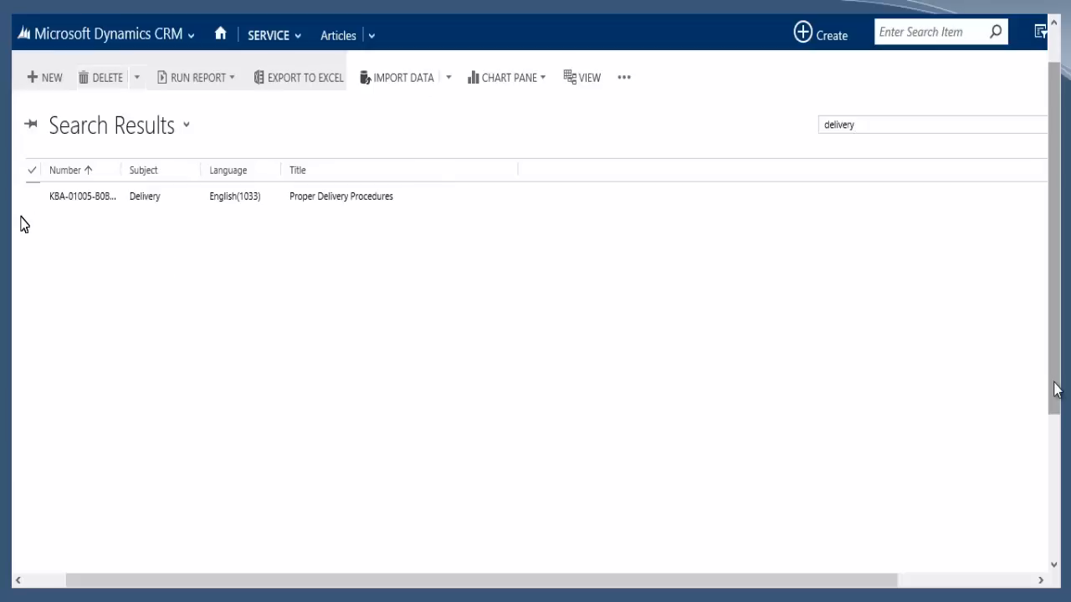